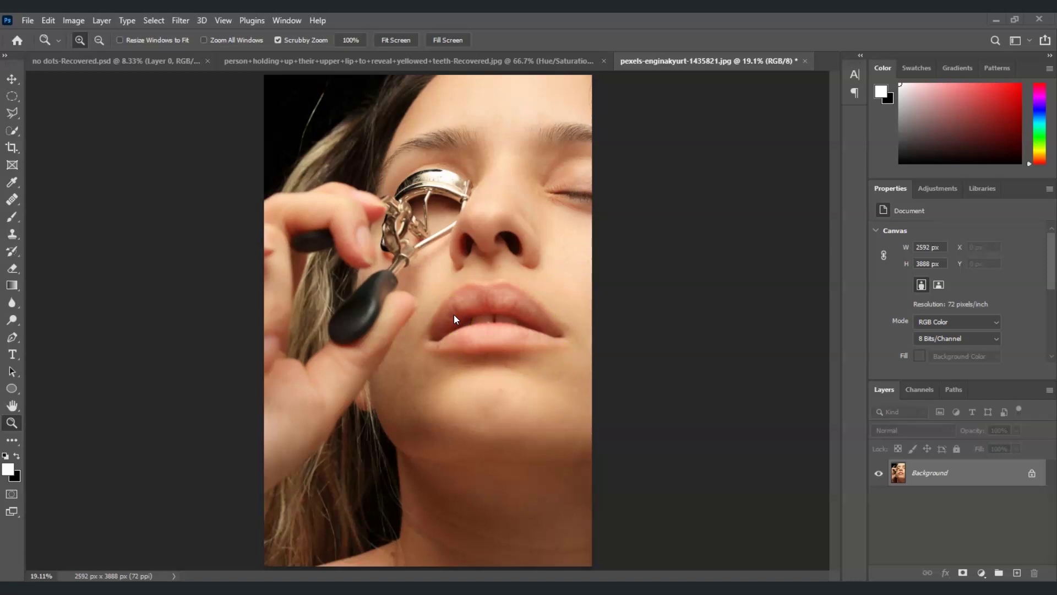
# Create an empty layer above the Background, name it 'Lips' and keep it selected.
pyautogui.click(707, 245)
pyautogui.click(1016, 572)
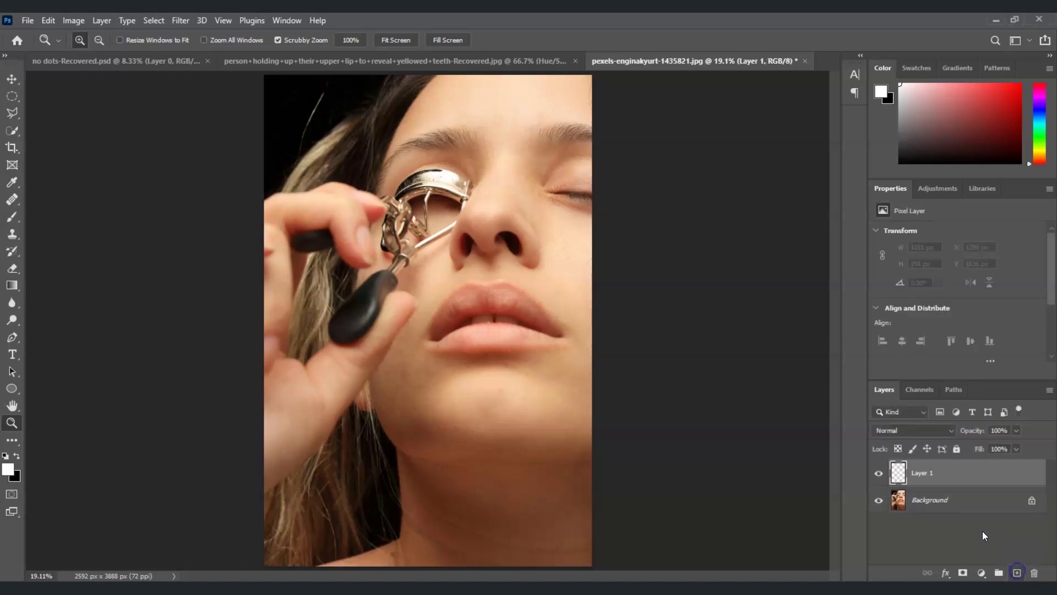
pyautogui.doubleClick(927, 473)
pyautogui.write('Lips')
pyautogui.click(973, 517)
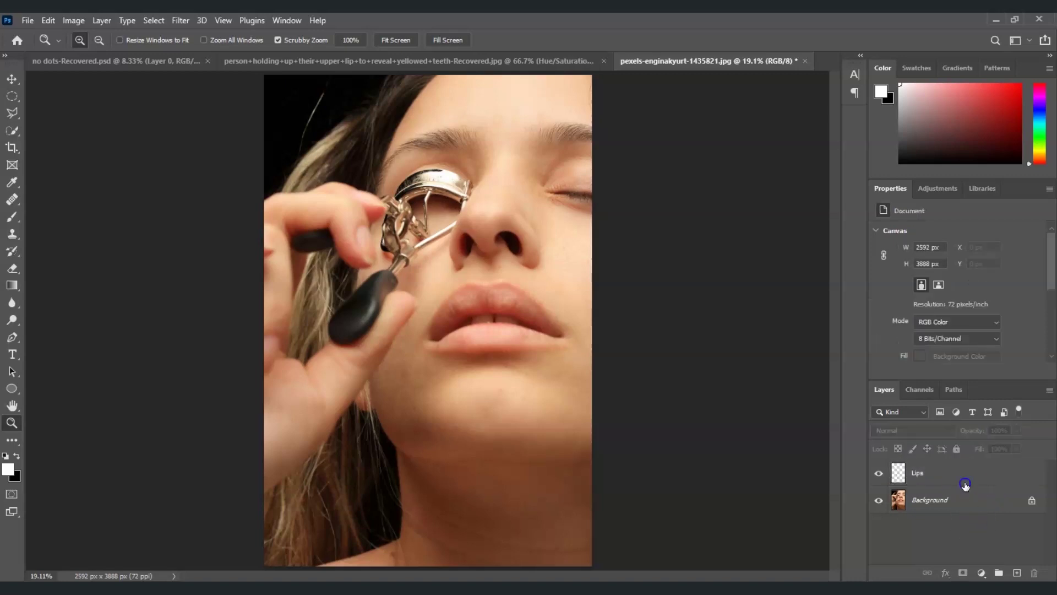
pyautogui.click(944, 485)
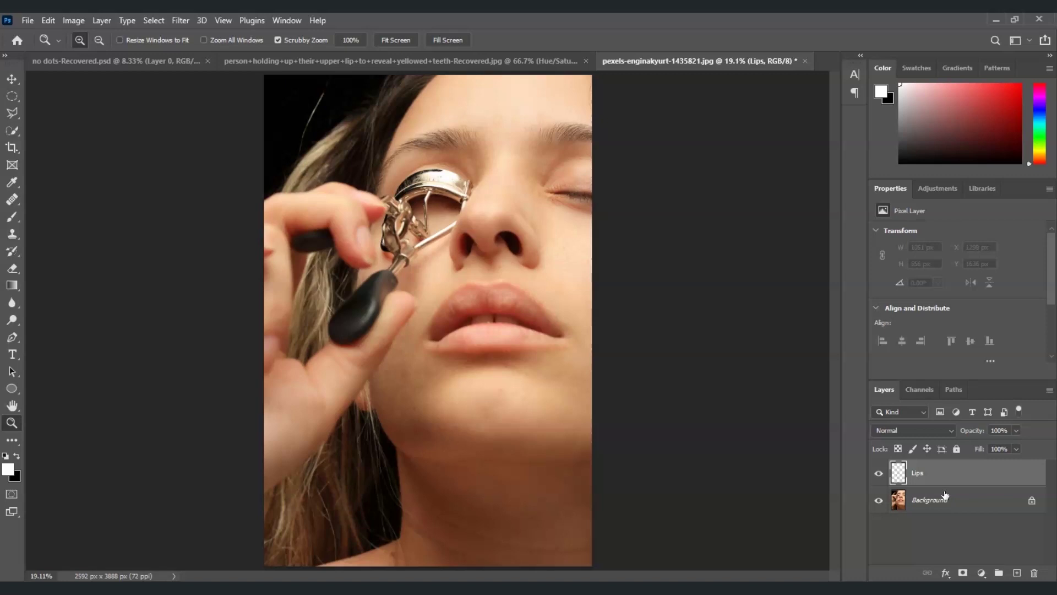
# Switch to the Brush tool with the Hard Round preset at 70 px and 100% hardness.
pyautogui.click(962, 487)
pyautogui.click(961, 473)
pyautogui.click(12, 217)
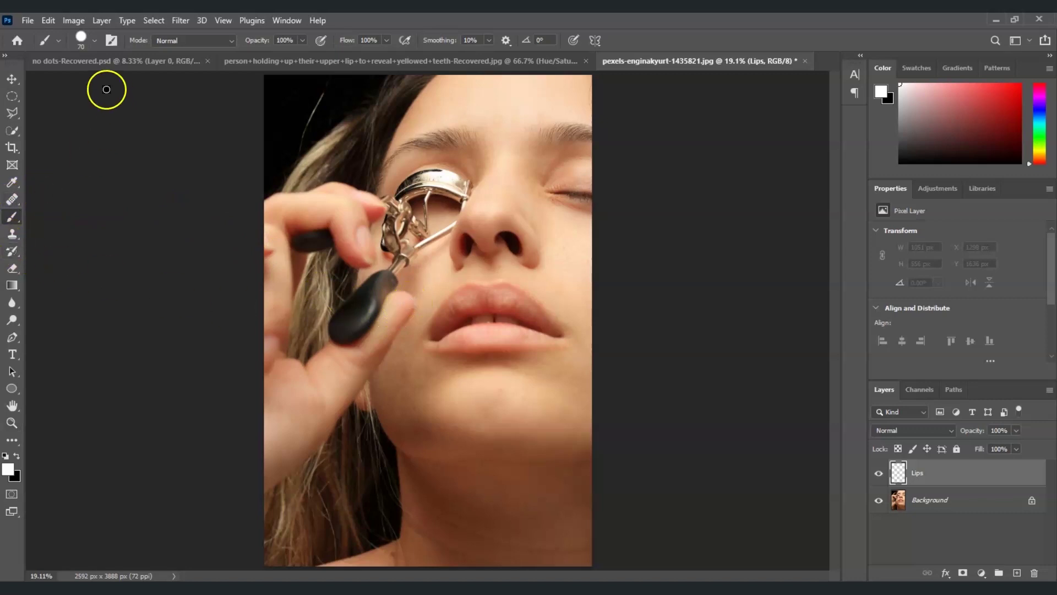
pyautogui.click(94, 41)
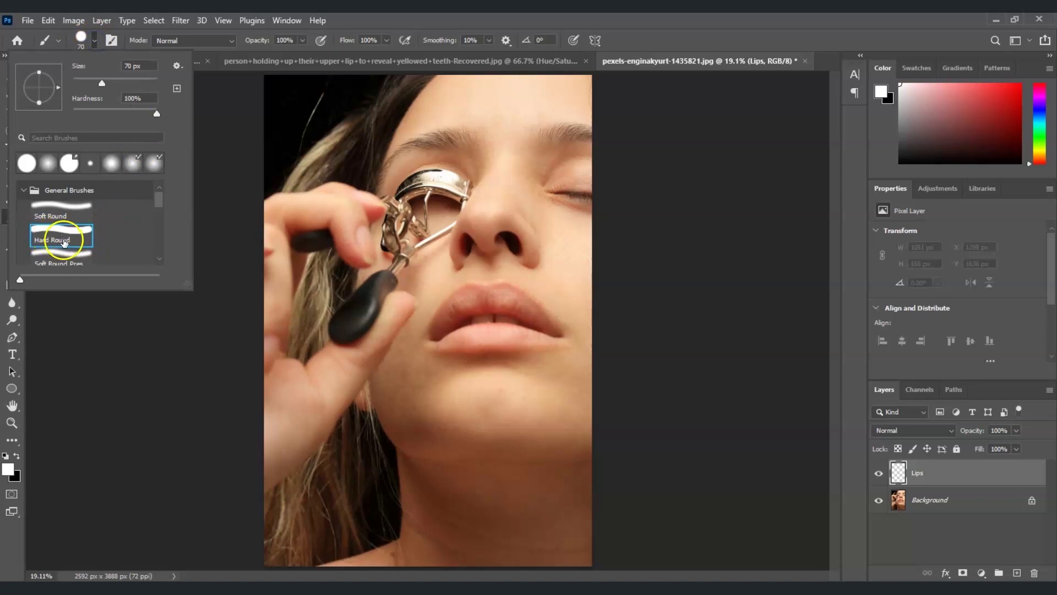
pyautogui.click(55, 236)
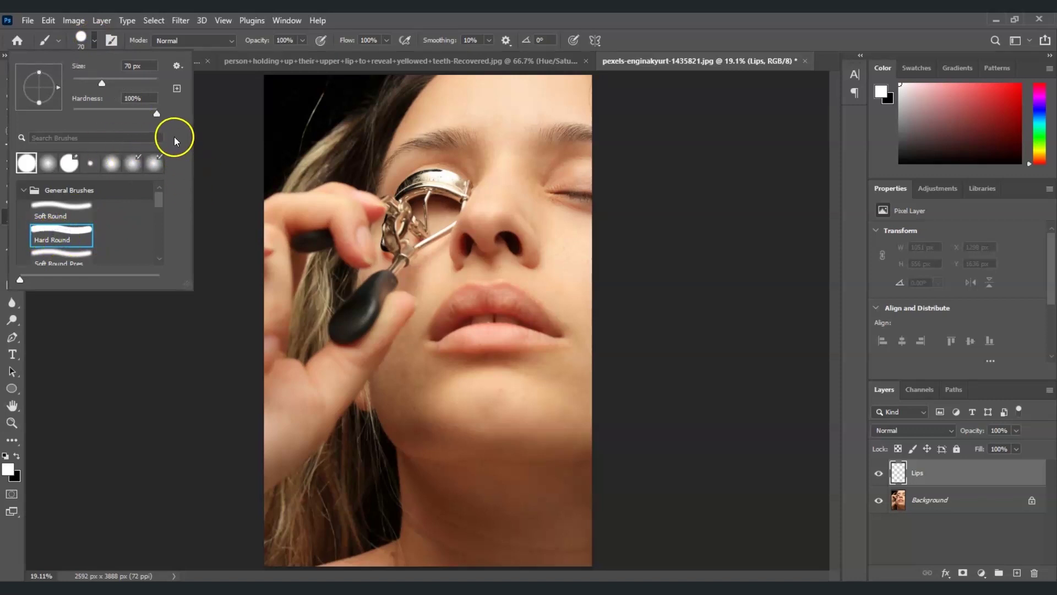
pyautogui.press('Return')
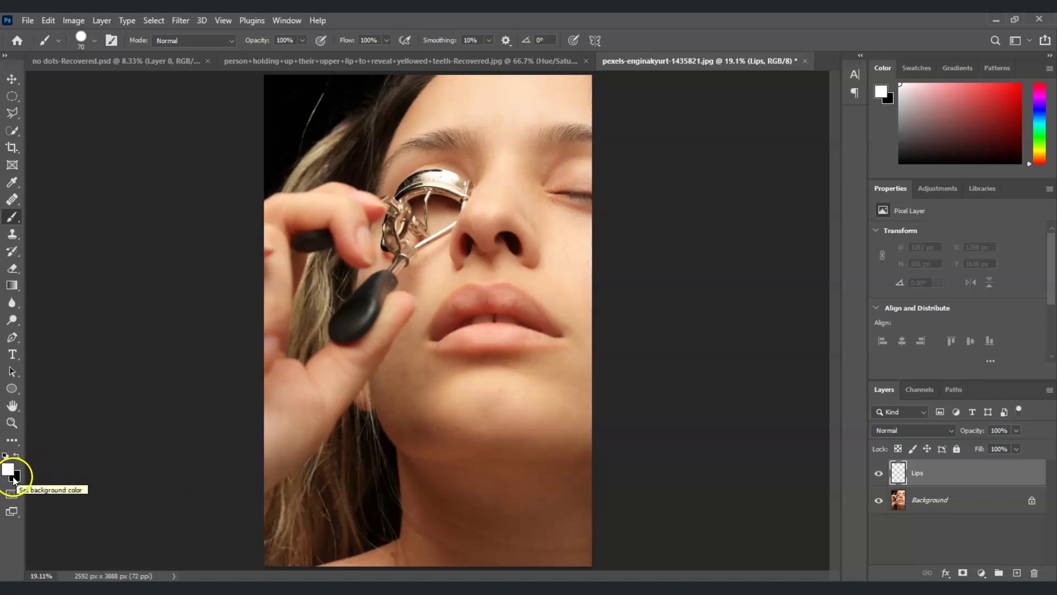
# Zoom in past 50% for a close view of the mouth.
pyautogui.click(11, 424)
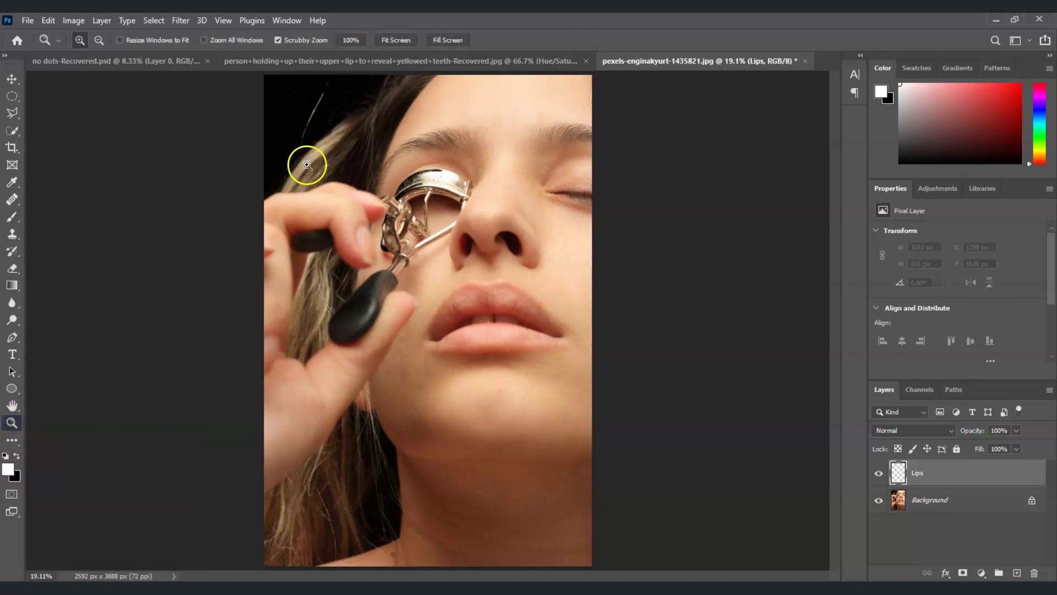
pyautogui.click(522, 215)
pyautogui.click(526, 217)
pyautogui.click(526, 217)
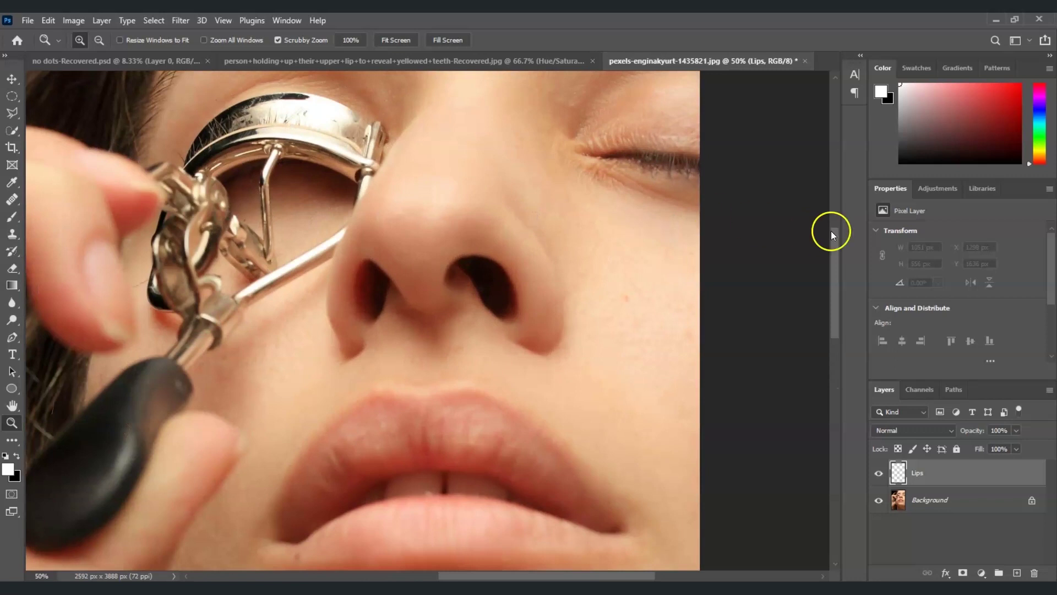
pyautogui.moveTo(830, 230); pyautogui.dragTo(831, 243)
pyautogui.click(496, 354)
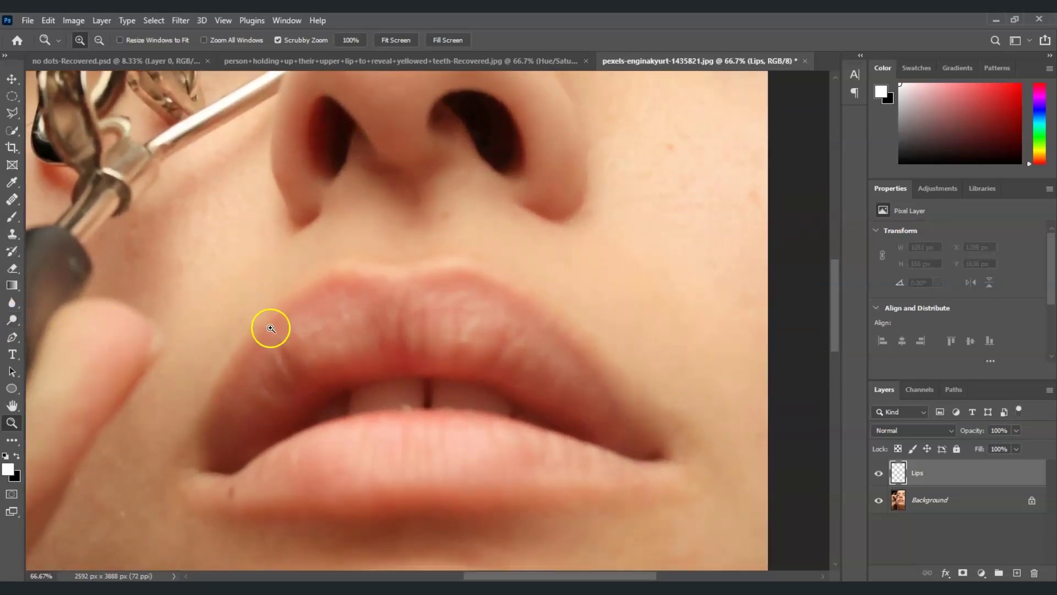
# Paint both lips solid white, using 35 px and 45 px brush sizes for the edges.
pyautogui.press('b')
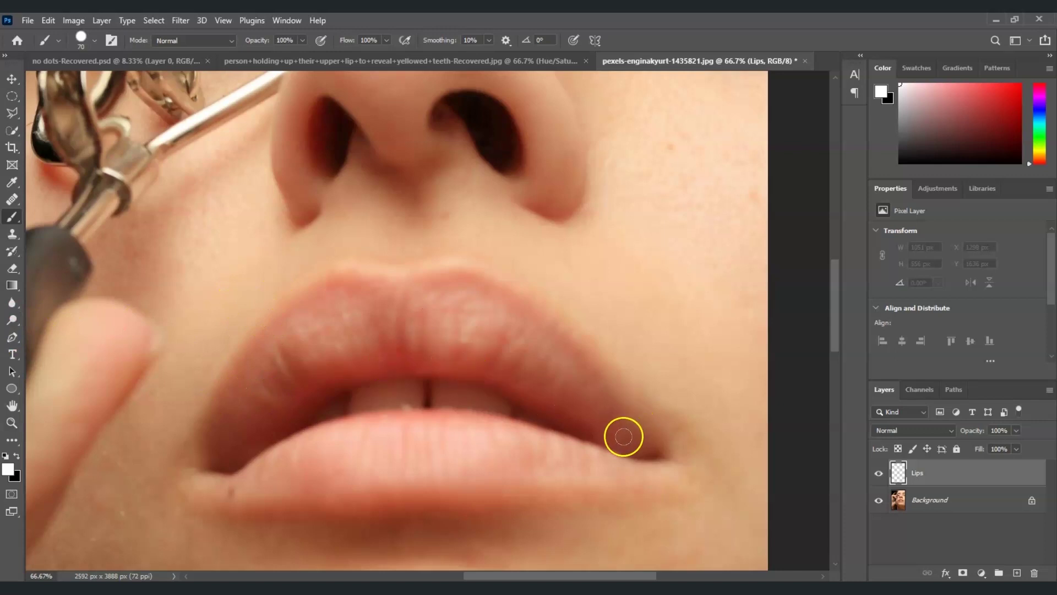
pyautogui.moveTo(616, 427)
pyautogui.mouseDown()
pyautogui.moveTo(499, 300)
pyautogui.moveTo(451, 283)
pyautogui.moveTo(406, 303)
pyautogui.moveTo(332, 296)
pyautogui.moveTo(285, 327)
pyautogui.moveTo(222, 432)
pyautogui.moveTo(255, 397)
pyautogui.moveTo(391, 318)
pyautogui.moveTo(347, 285)
pyautogui.moveTo(433, 291)
pyautogui.moveTo(519, 316)
pyautogui.moveTo(596, 393)
pyautogui.moveTo(556, 376)
pyautogui.moveTo(310, 368)
pyautogui.moveTo(229, 457)
pyautogui.moveTo(282, 395)
pyautogui.moveTo(257, 436)
pyautogui.moveTo(311, 380)
pyautogui.moveTo(401, 333)
pyautogui.moveTo(480, 348)
pyautogui.moveTo(633, 440)
pyautogui.mouseUp()
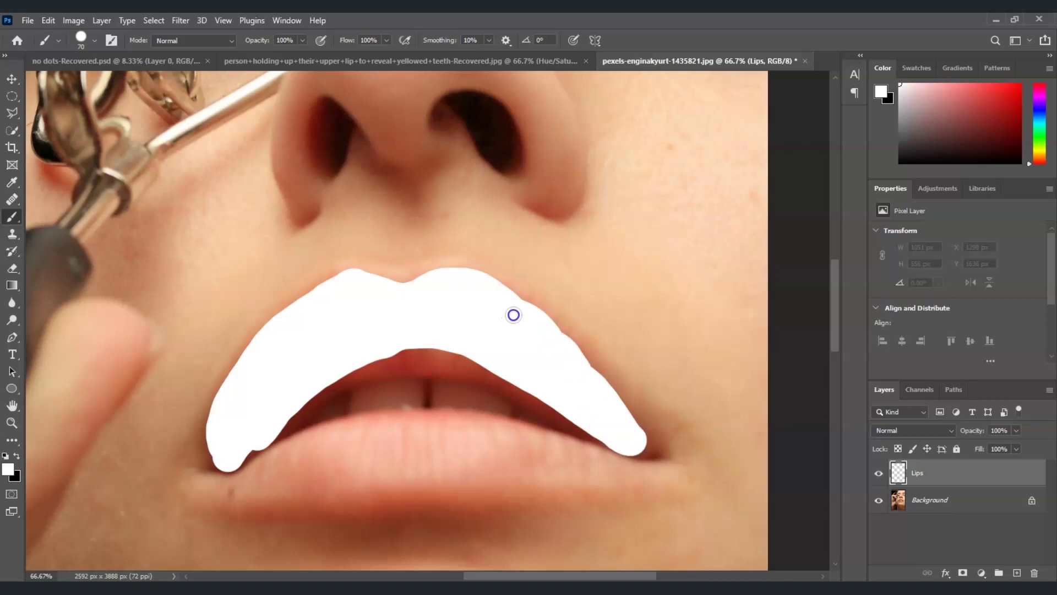
pyautogui.keyDown('alt'); pyautogui.rightClick(429, 366); pyautogui.keyUp('alt')
pyautogui.moveTo(280, 432)
pyautogui.mouseDown()
pyautogui.moveTo(314, 385)
pyautogui.moveTo(434, 348)
pyautogui.moveTo(585, 424)
pyautogui.mouseUp()
pyautogui.press(']')
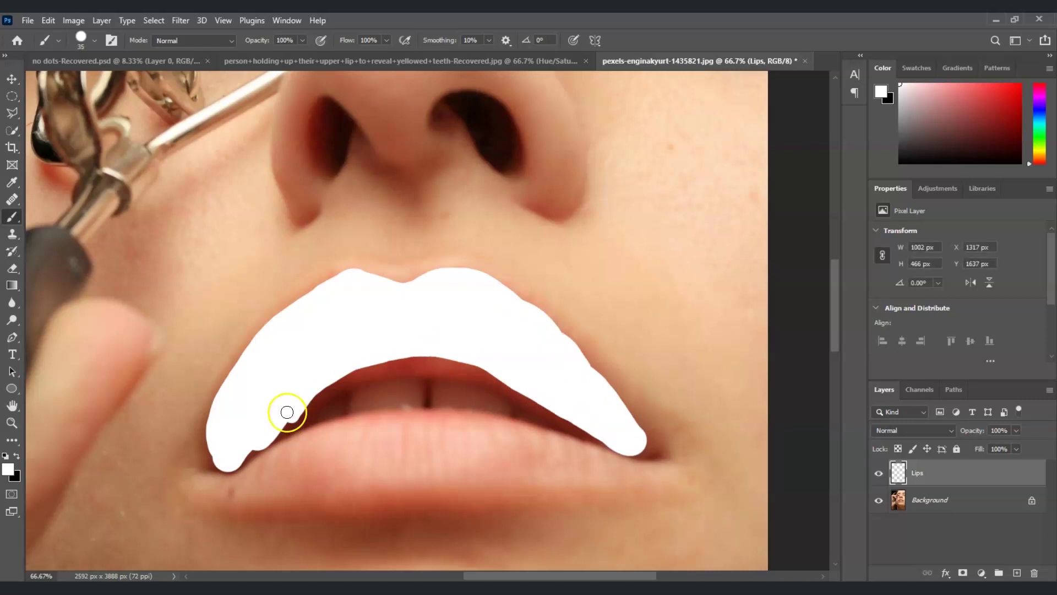
pyautogui.moveTo(251, 476)
pyautogui.mouseDown()
pyautogui.moveTo(368, 423)
pyautogui.moveTo(484, 423)
pyautogui.moveTo(596, 453)
pyautogui.moveTo(522, 473)
pyautogui.moveTo(367, 483)
pyautogui.moveTo(290, 472)
pyautogui.moveTo(541, 444)
pyautogui.moveTo(463, 444)
pyautogui.moveTo(556, 451)
pyautogui.moveTo(262, 476)
pyautogui.moveTo(614, 452)
pyautogui.moveTo(446, 478)
pyautogui.moveTo(558, 459)
pyautogui.mouseUp()
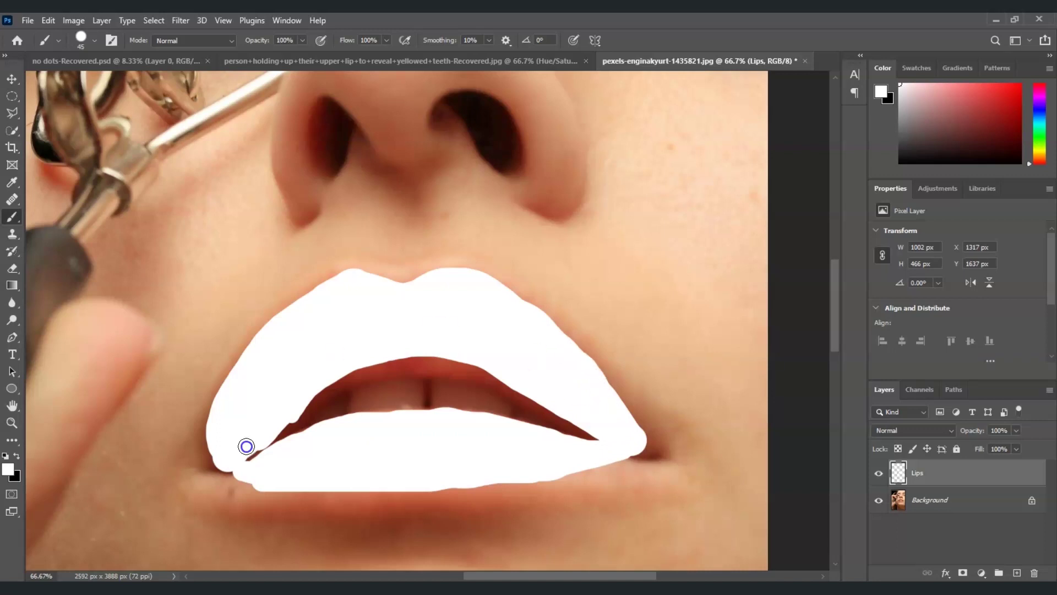
pyautogui.moveTo(246, 441); pyautogui.dragTo(265, 480)
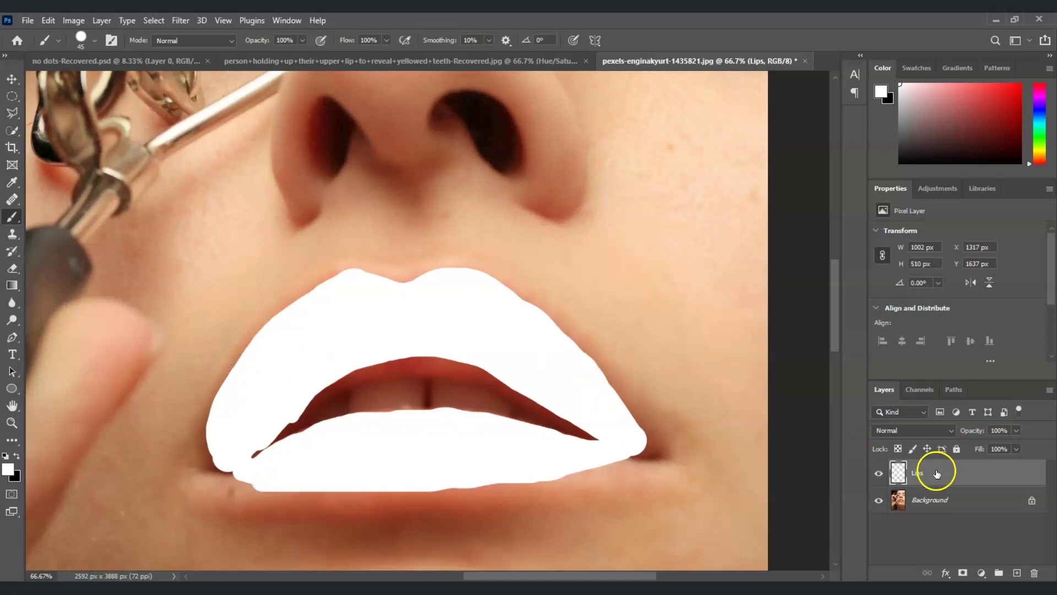
# Load the white Lips layer's shape as a selection and hide the Lips layer.
pyautogui.keyDown('ctrl'); pyautogui.click(898, 476); pyautogui.keyUp('ctrl')
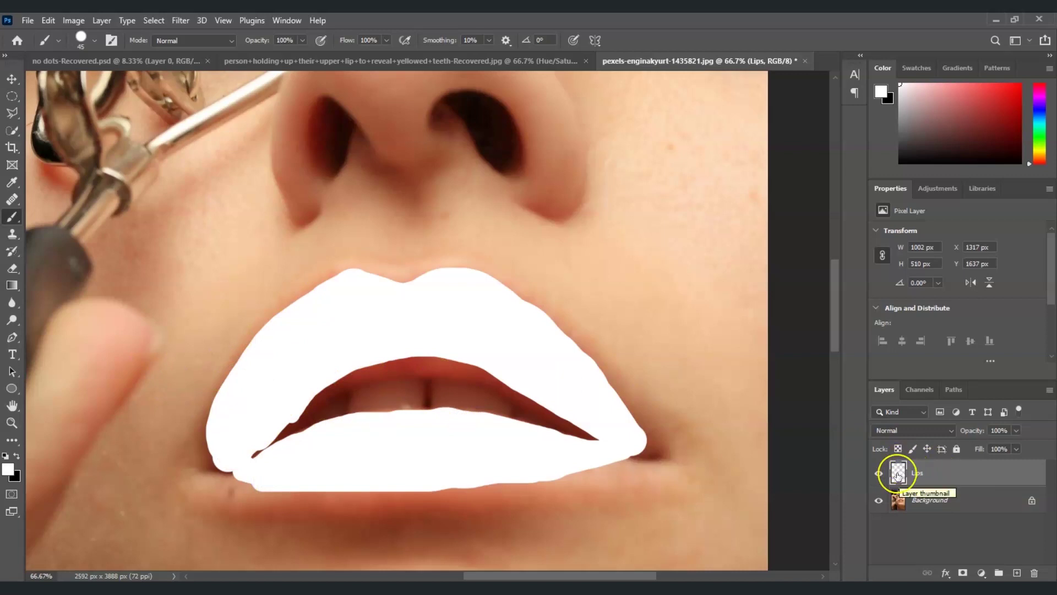
pyautogui.rightClick(898, 476)
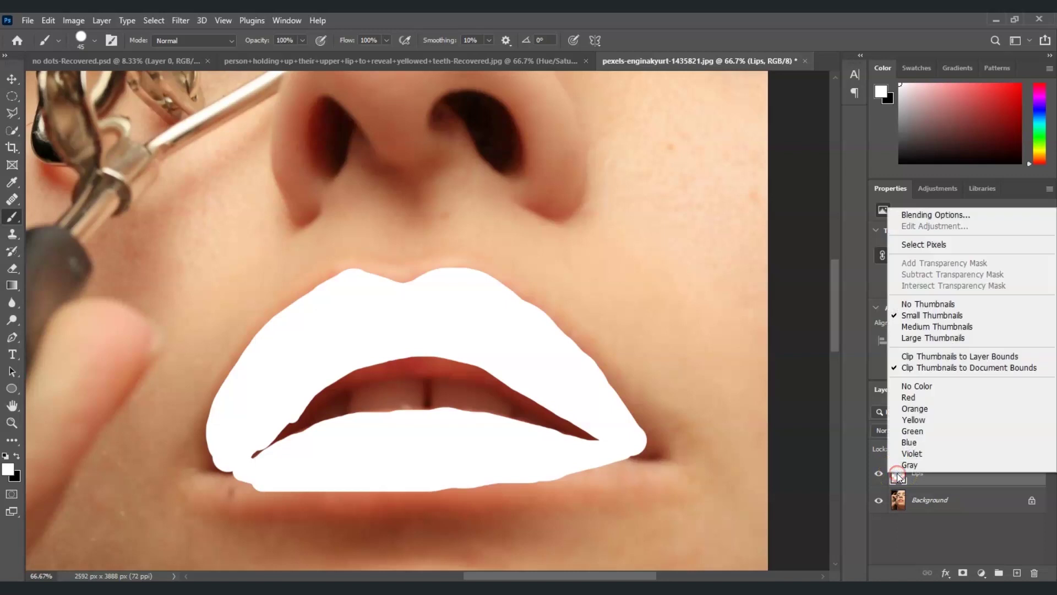
pyautogui.click(929, 292)
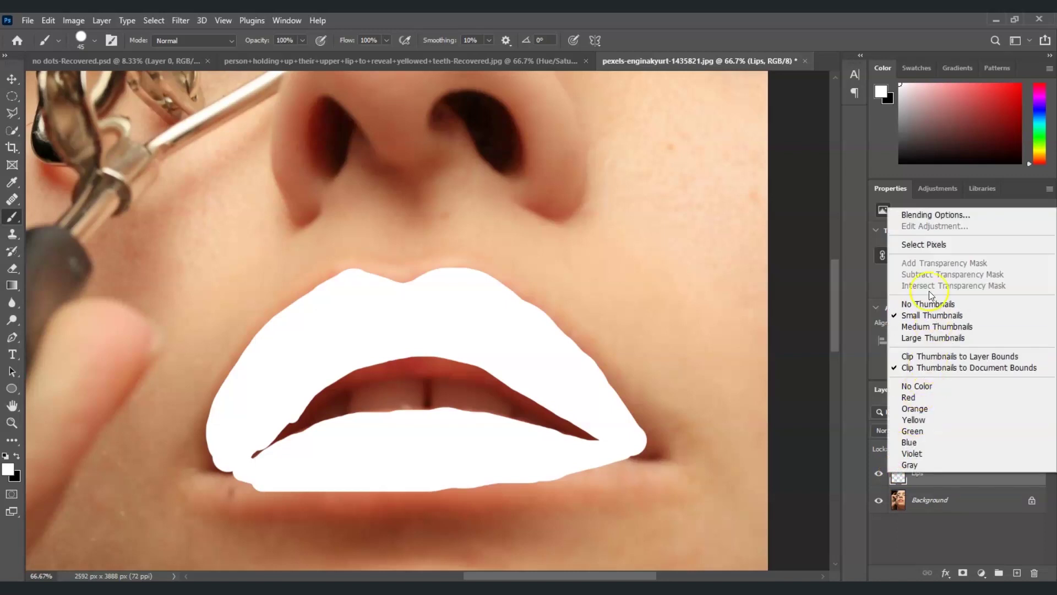
pyautogui.click(923, 246)
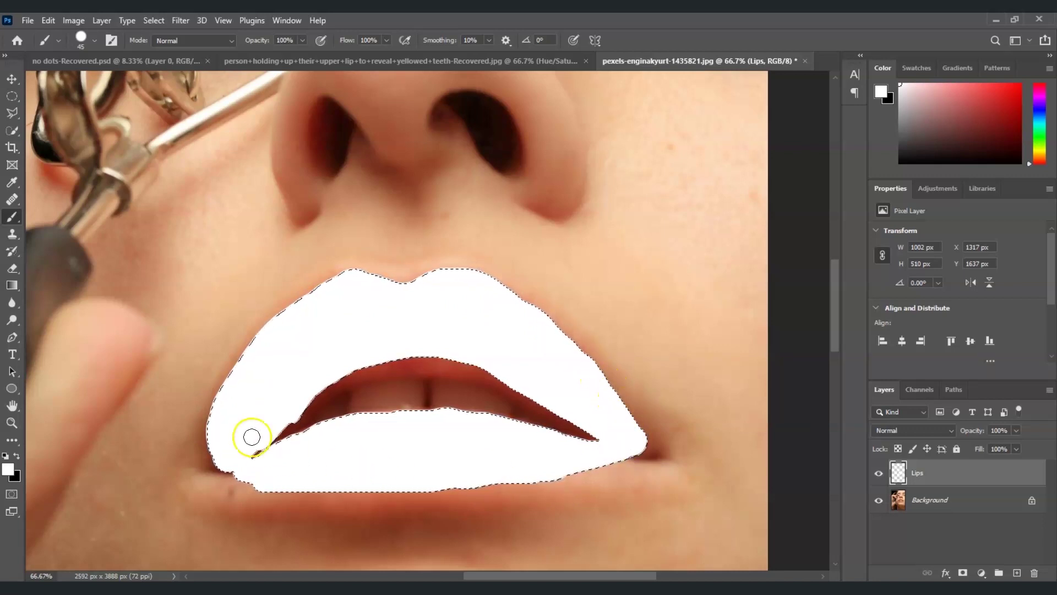
pyautogui.click(880, 474)
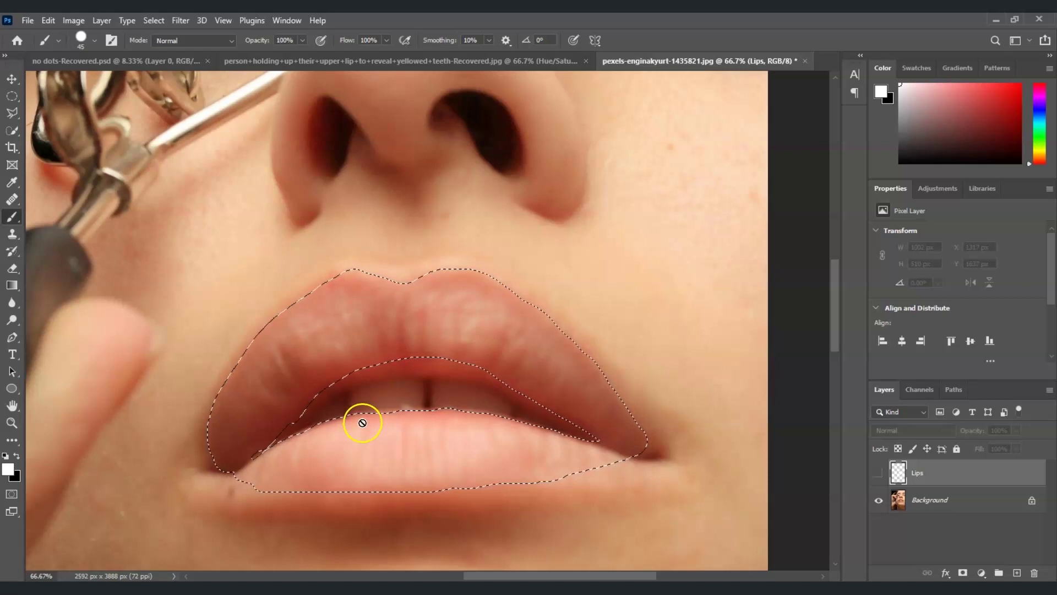
pyautogui.click(11, 423)
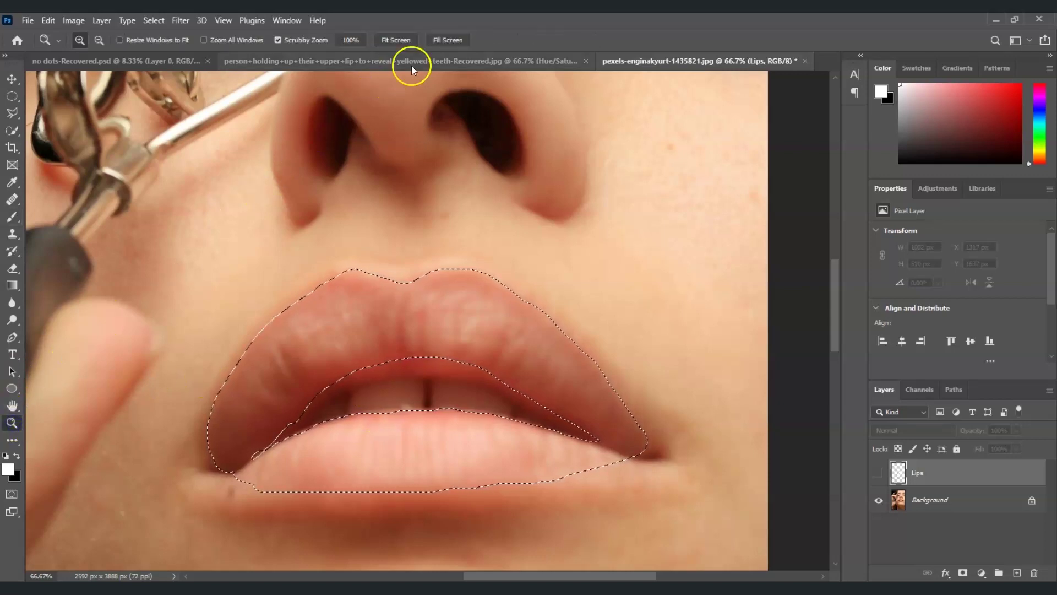
# Fill the window with the image and add a red (#d00202) Solid Color fill layer over the lips.
pyautogui.click(441, 40)
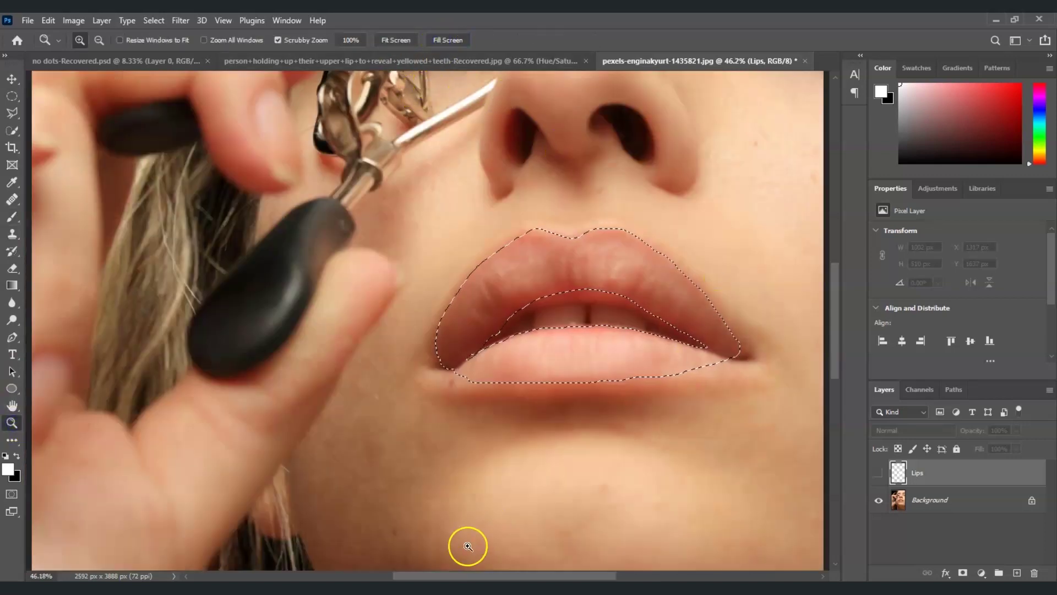
pyautogui.moveTo(467, 574)
pyautogui.mouseDown()
pyautogui.moveTo(507, 576)
pyautogui.moveTo(477, 568)
pyautogui.mouseUp()
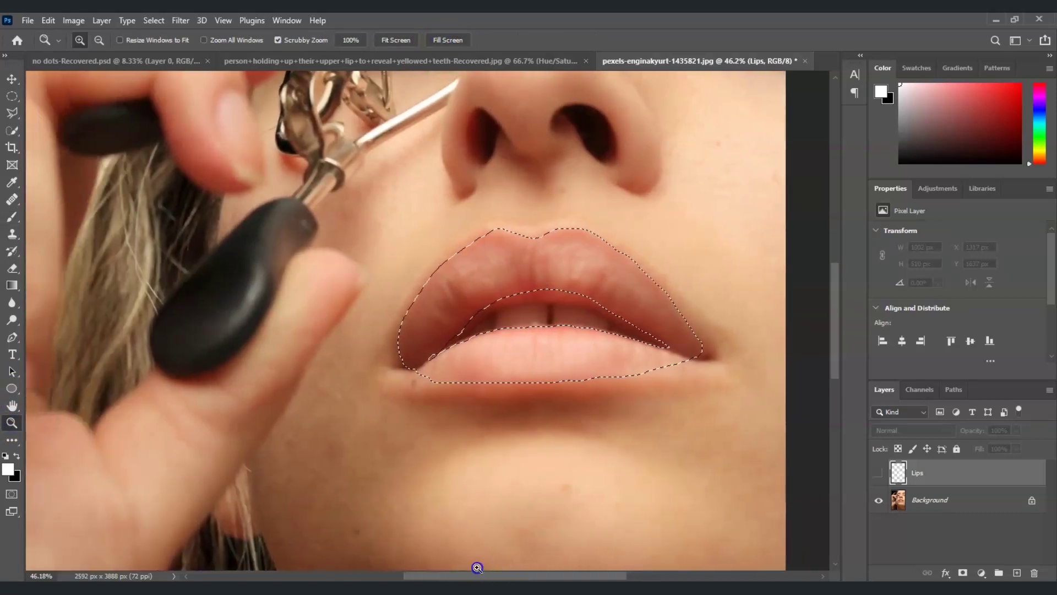
pyautogui.click(984, 576)
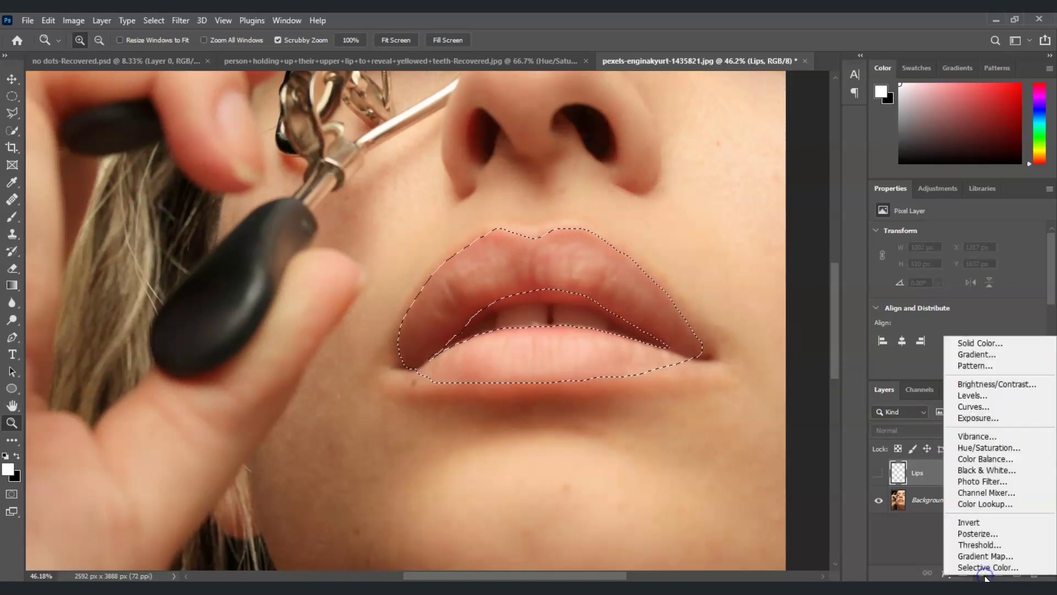
pyautogui.click(976, 341)
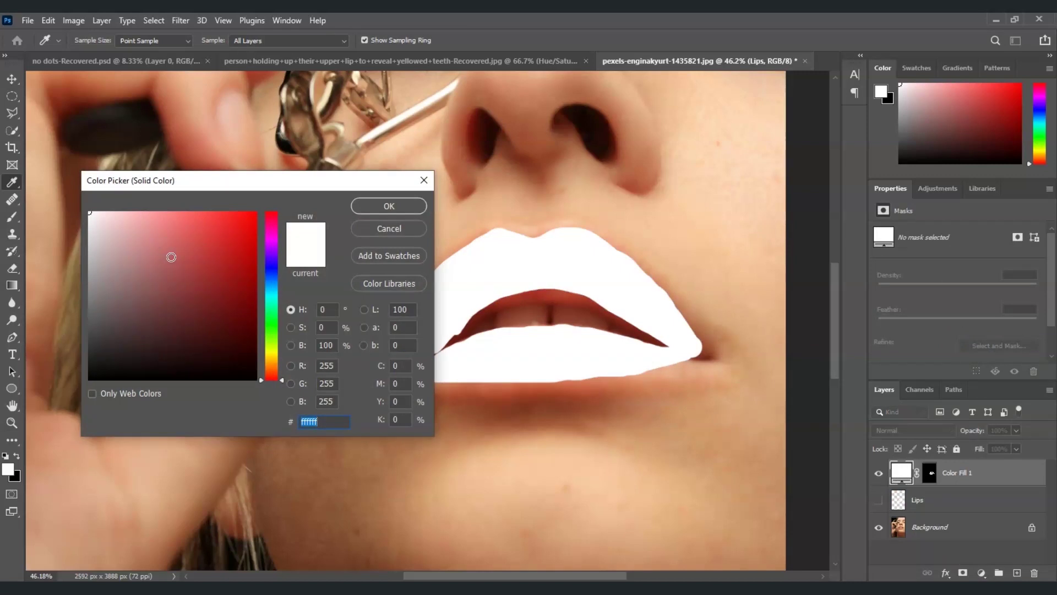
pyautogui.moveTo(177, 257); pyautogui.dragTo(256, 242)
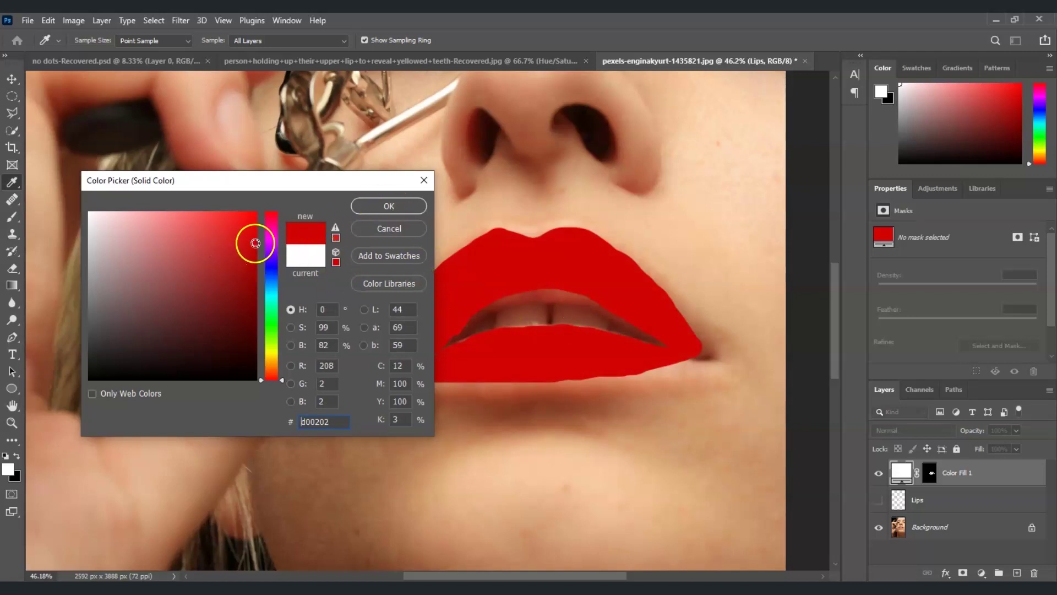
pyautogui.click(412, 205)
pyautogui.press('z')
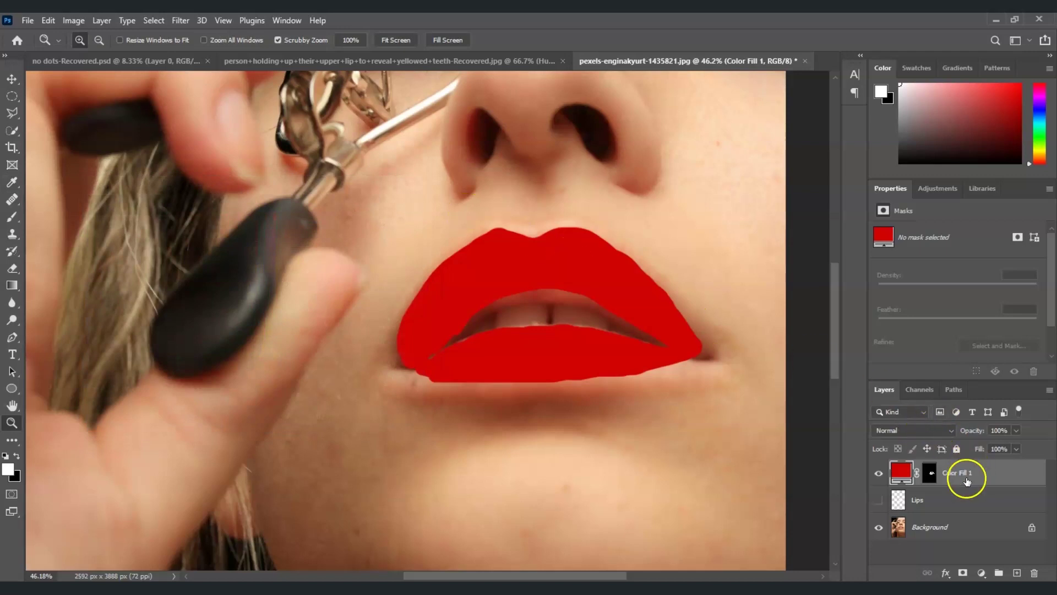
# Set Color Fill 1's blend mode to Soft Light and fit the portrait on screen.
pyautogui.click(951, 430)
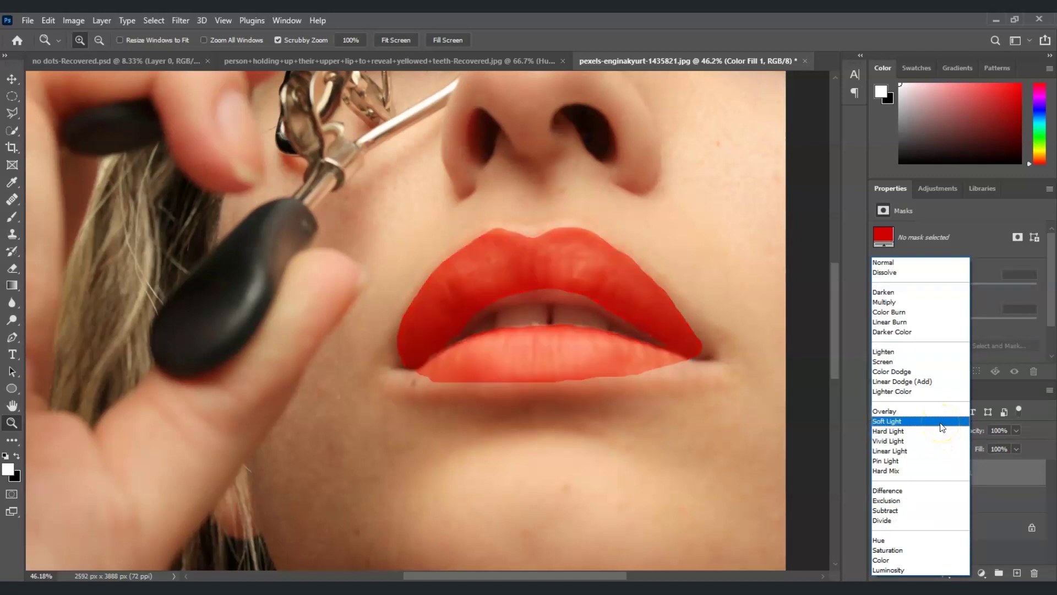
pyautogui.click(941, 422)
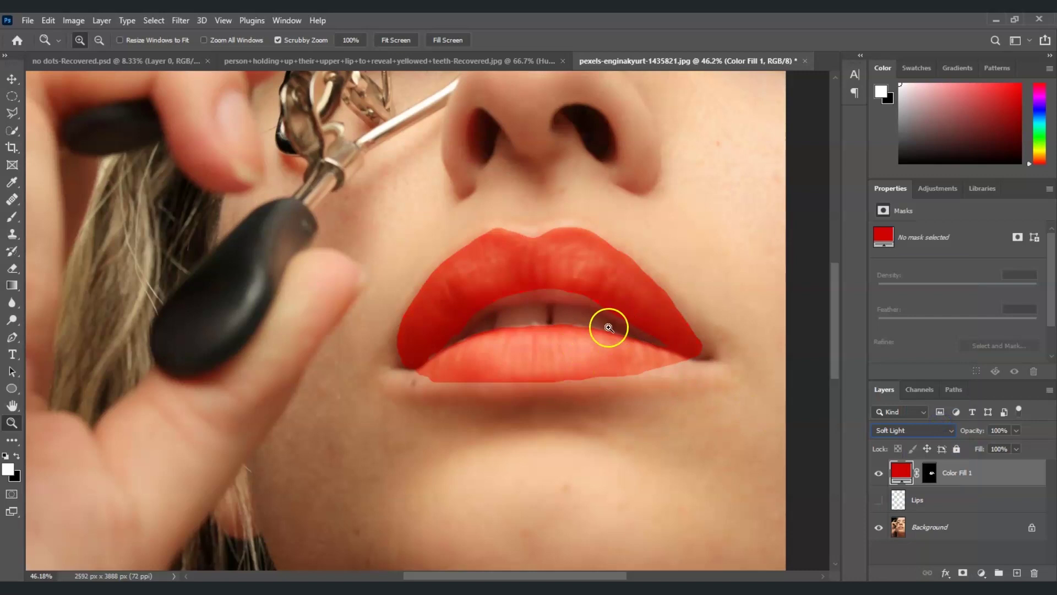
pyautogui.click(394, 41)
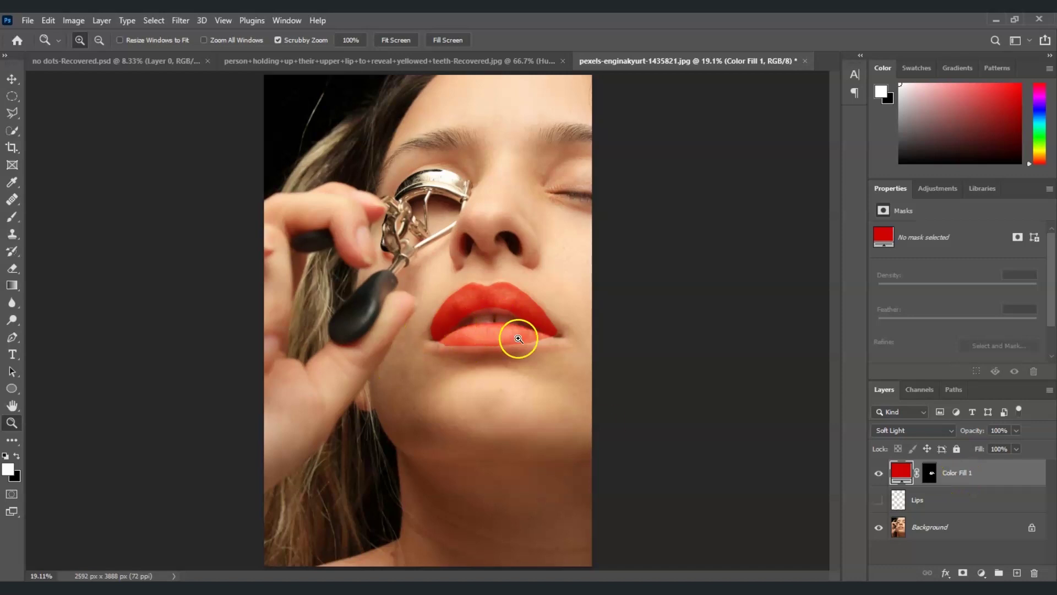
# In Color Fill 1's Blending Options, split the Underlying Layer white slider to 189/229.
pyautogui.doubleClick(967, 479)
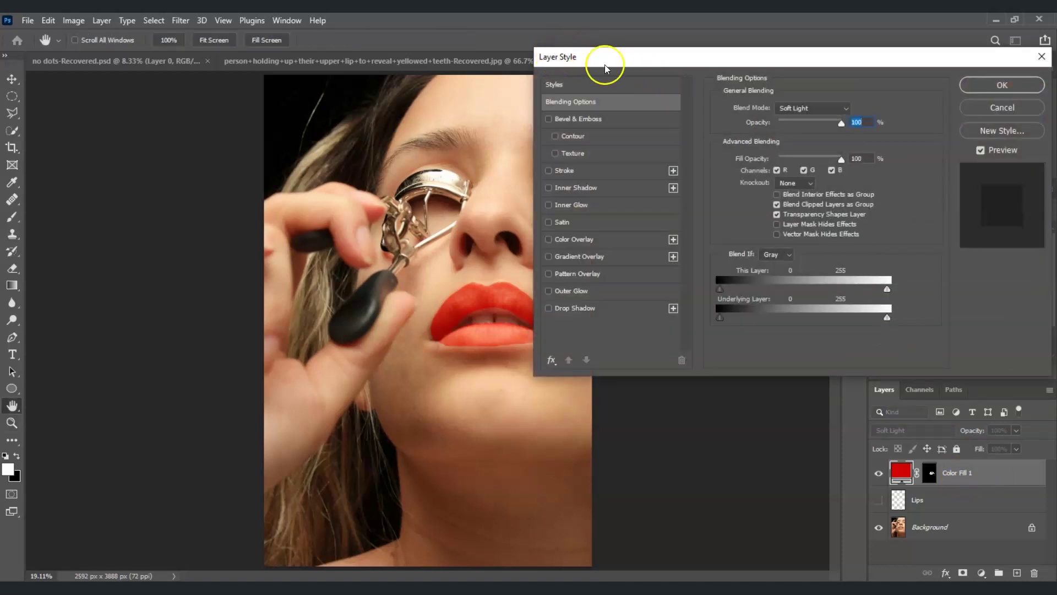
pyautogui.moveTo(750, 59); pyautogui.dragTo(159, 209)
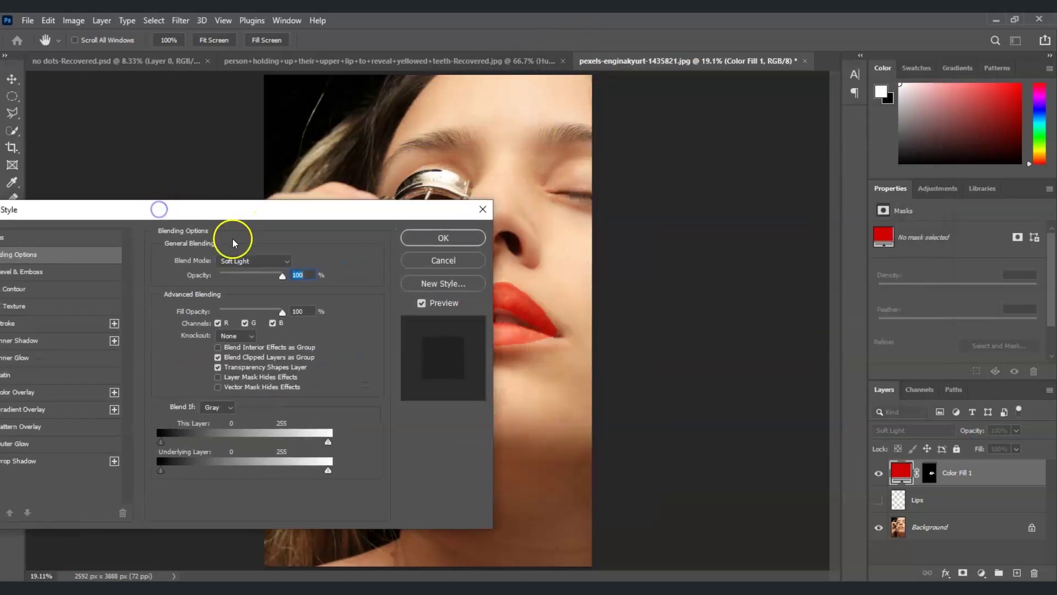
pyautogui.moveTo(277, 209); pyautogui.dragTo(186, 211)
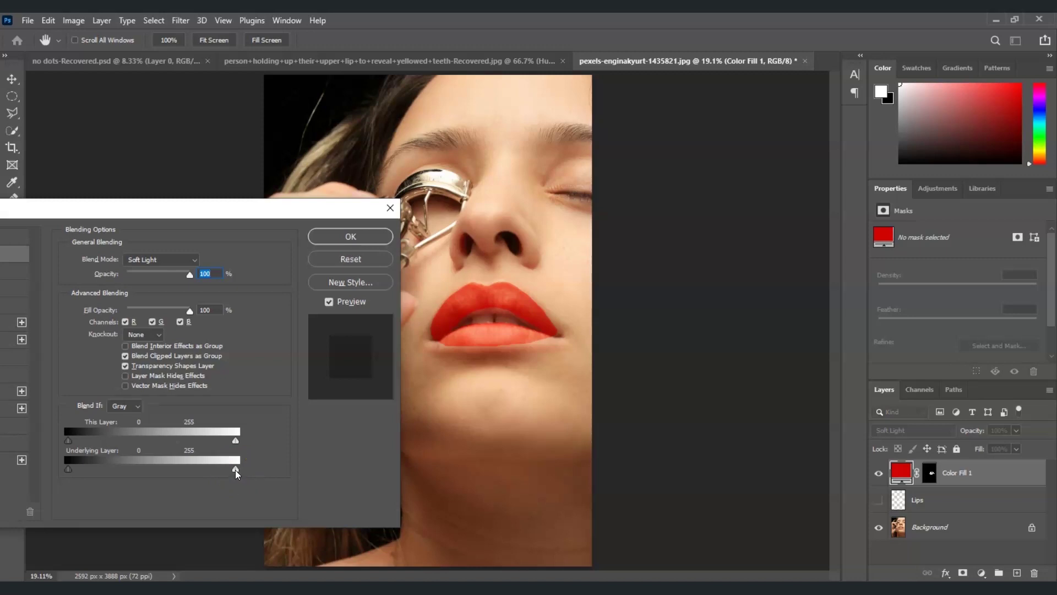
pyautogui.moveTo(234, 469)
pyautogui.mouseDown()
pyautogui.moveTo(172, 465)
pyautogui.moveTo(204, 451)
pyautogui.moveTo(177, 456)
pyautogui.moveTo(236, 472)
pyautogui.moveTo(207, 472)
pyautogui.moveTo(221, 467)
pyautogui.mouseUp()
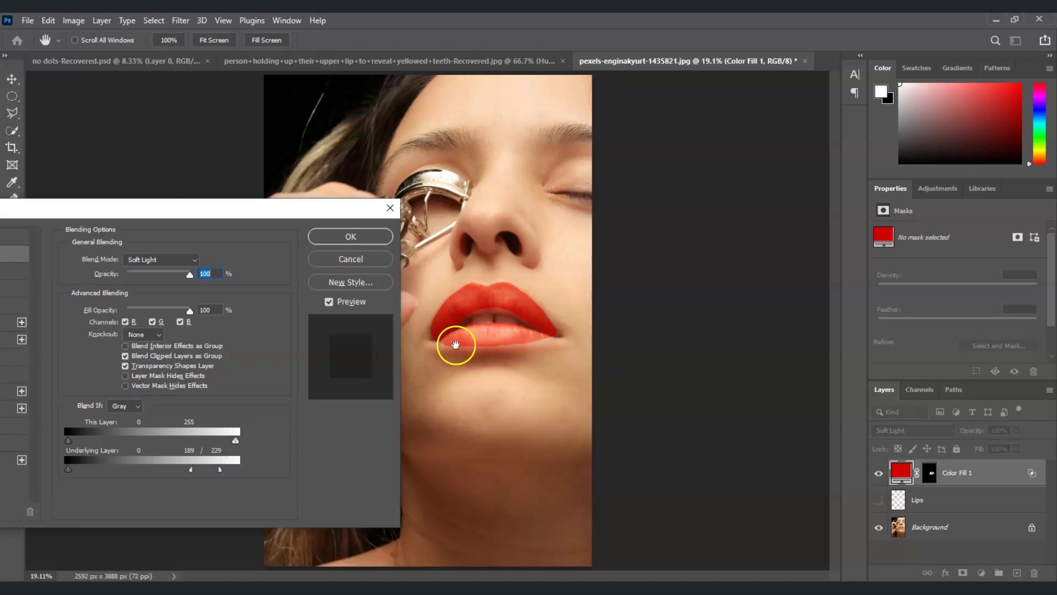
pyautogui.moveTo(283, 208); pyautogui.dragTo(346, 197)
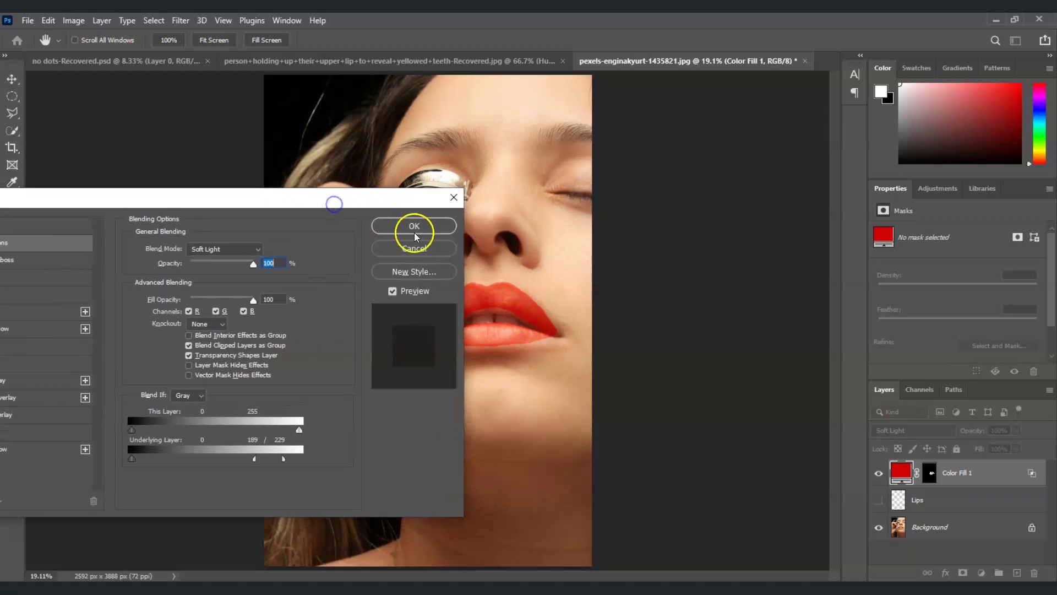
# Apply the Blend If settings, then hide and reshow Color Fill 1 to compare the lips.
pyautogui.click(413, 227)
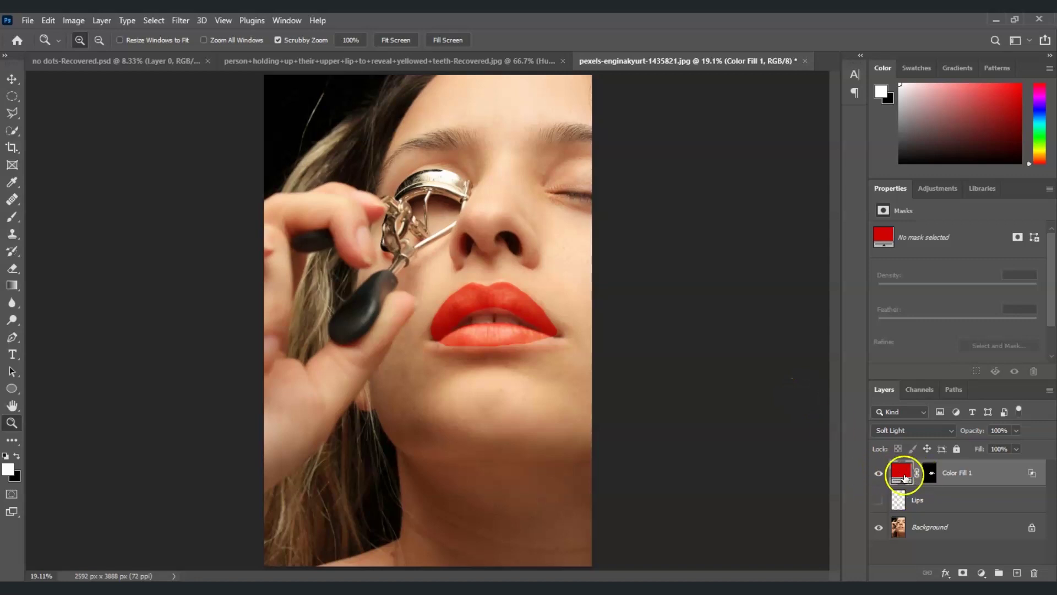
pyautogui.click(879, 473)
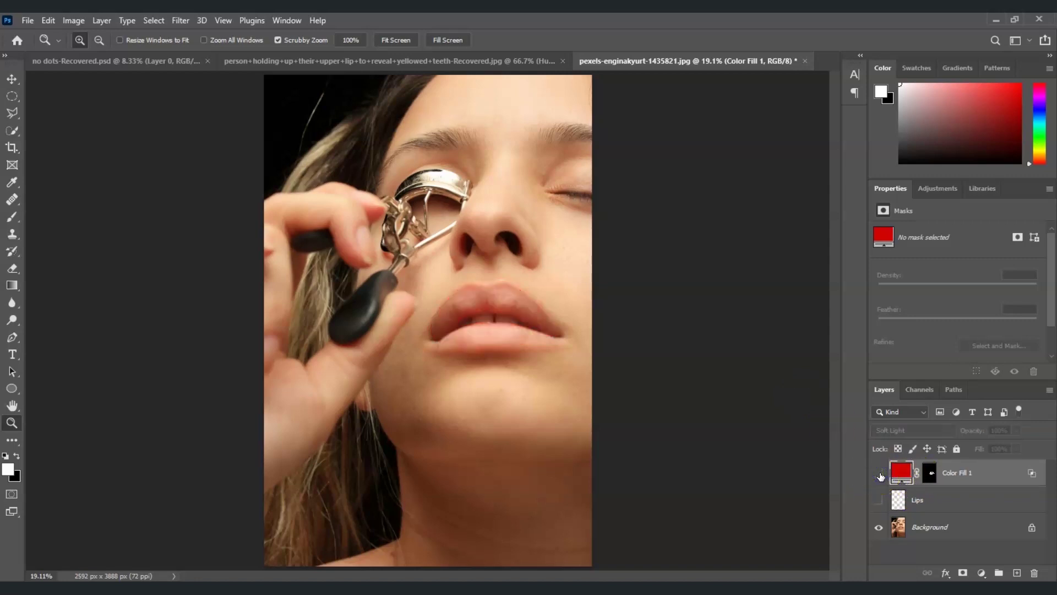
pyautogui.click(879, 473)
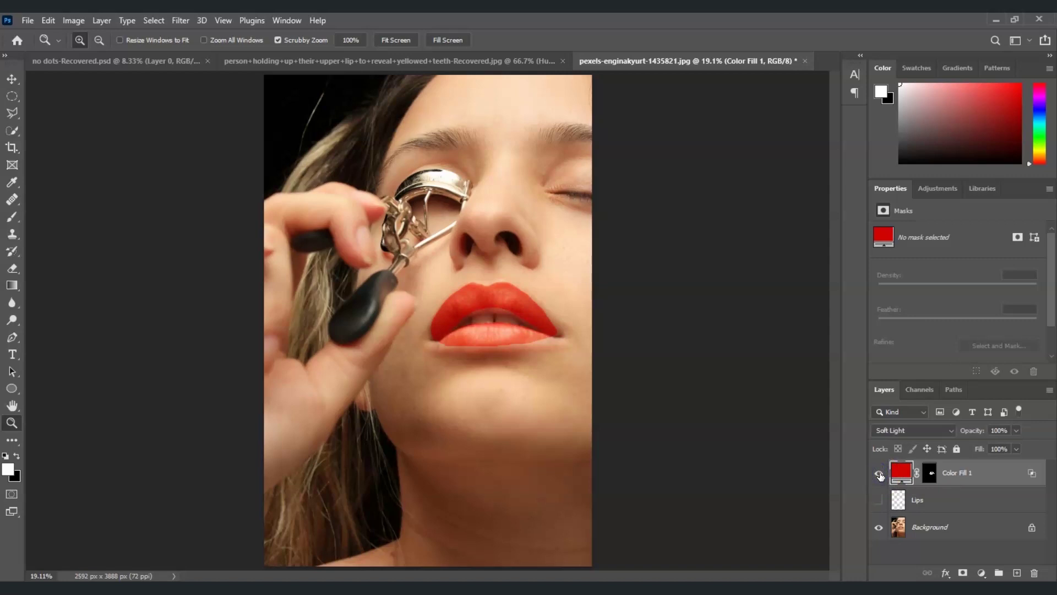